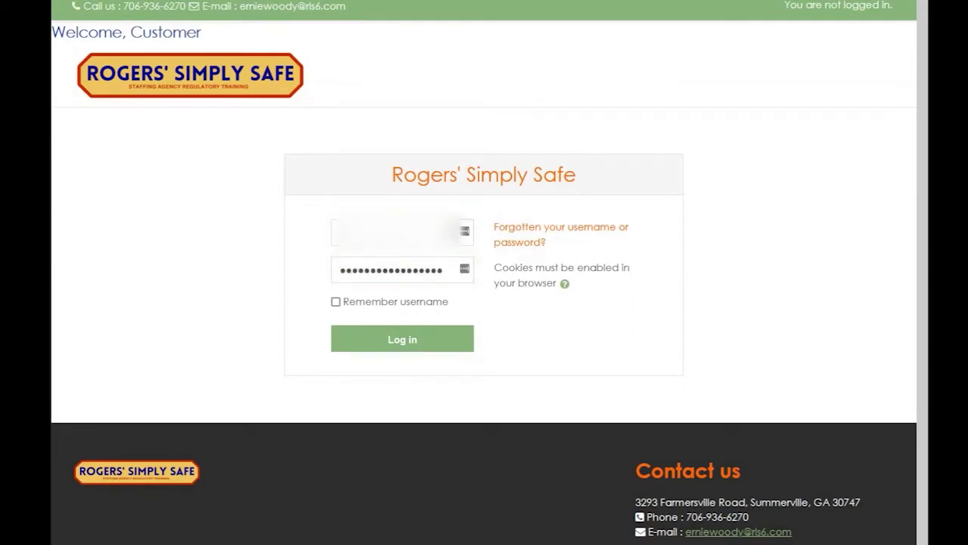
Submit the student's username and password to log in to Rogers' Simply Safe.
left_click(418, 343)
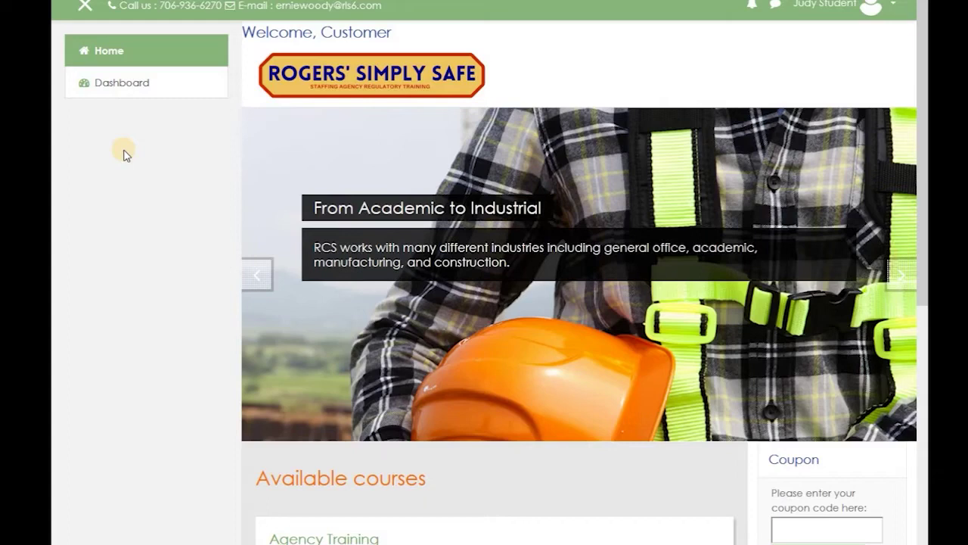
Collapse and restore the navigation drawer, then paste the coupon code into the Coupon box.
left_click(81, 9)
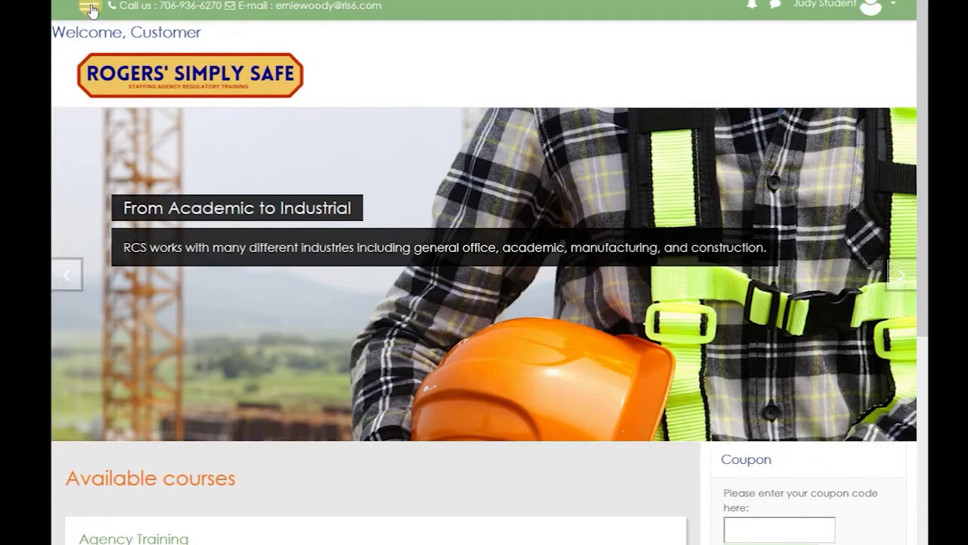
left_click(89, 9)
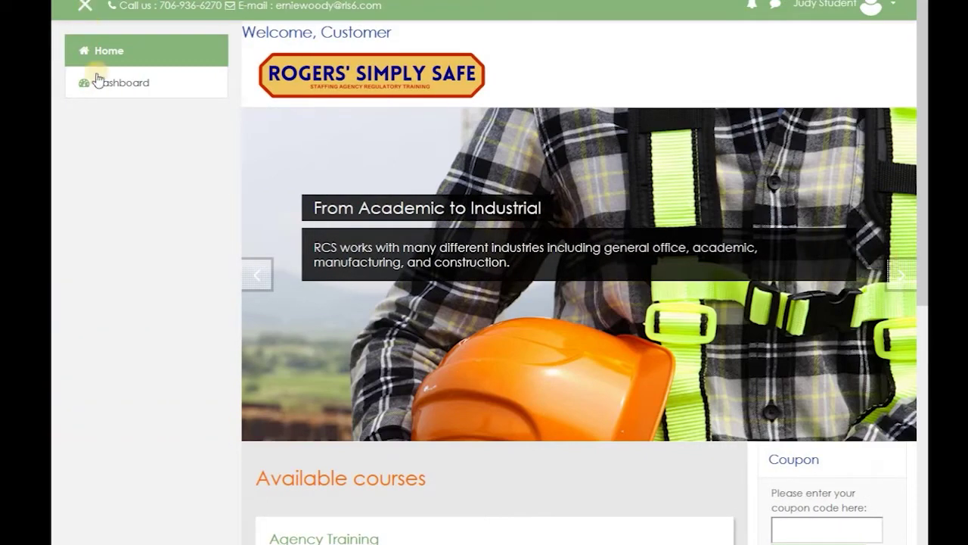
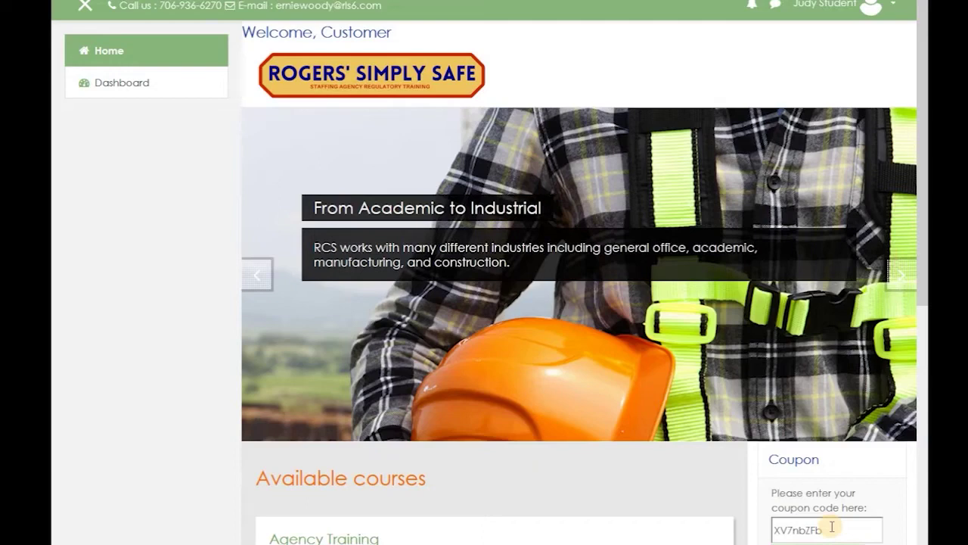
Submit the pasted coupon so the 'Coupon used' notice appears and Training Modules unlocks.
scroll(832, 527, "down", 1)
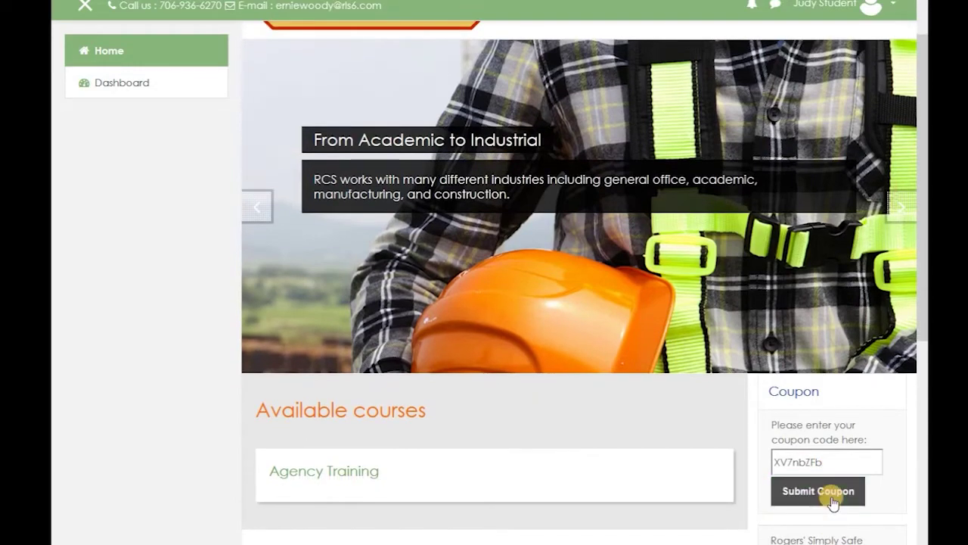
left_click(833, 501)
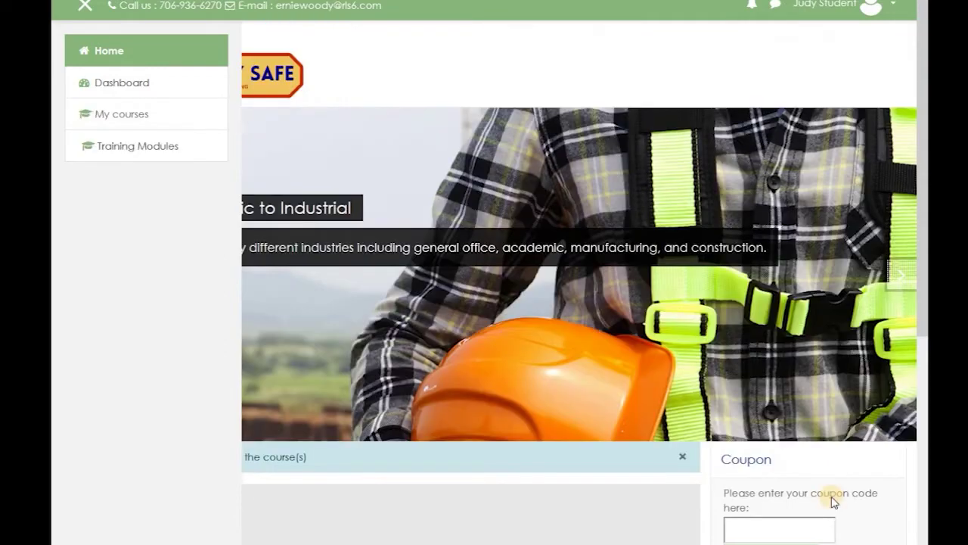
scroll(719, 418, "down", 1)
scroll(720, 419, "down", 1)
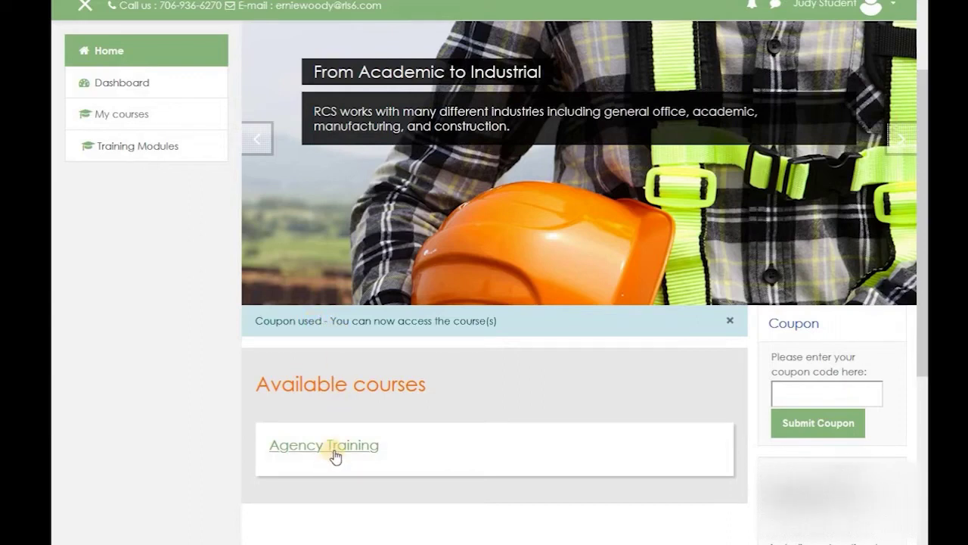
Open the Agency Training course and browse its module list for Access to Medical Records.
left_click(575, 474)
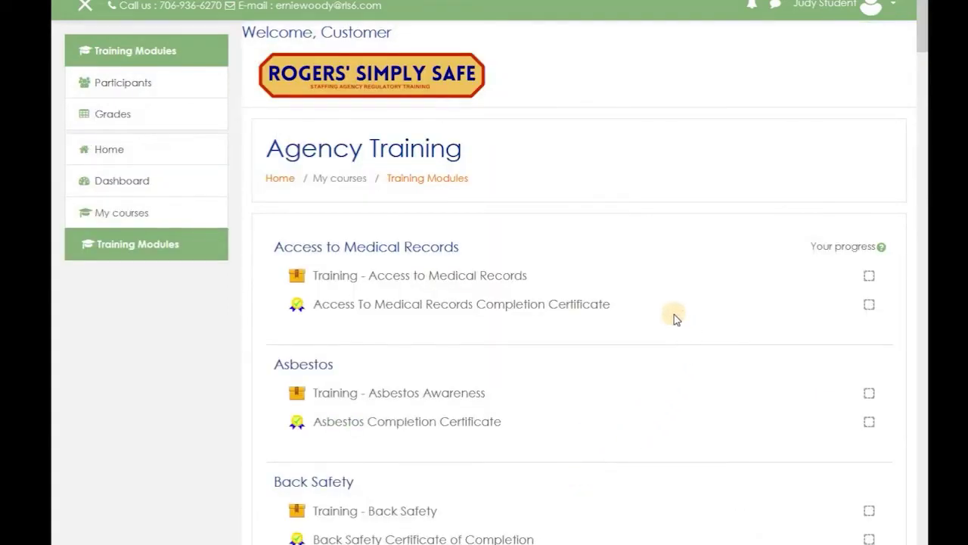
scroll(676, 318, "down", 1)
scroll(676, 318, "down", 4)
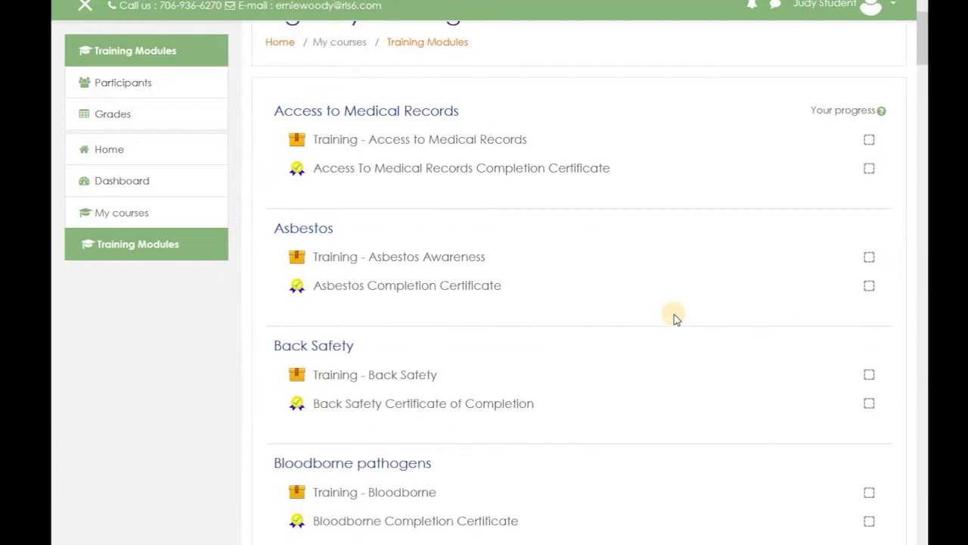
scroll(674, 314, "up", 5)
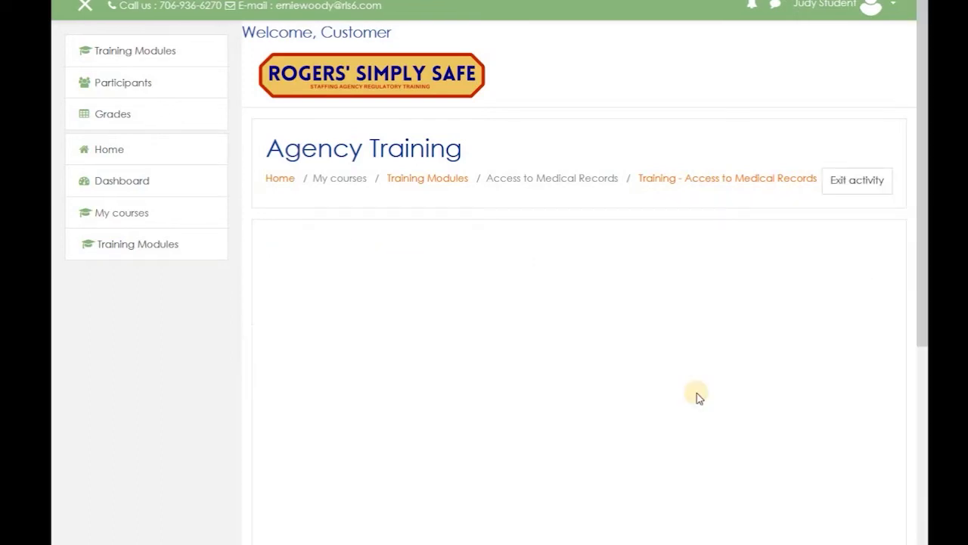
Start the Access to Records module and advance past Learning Goals to the quiz introduction.
scroll(697, 395, "down", 2)
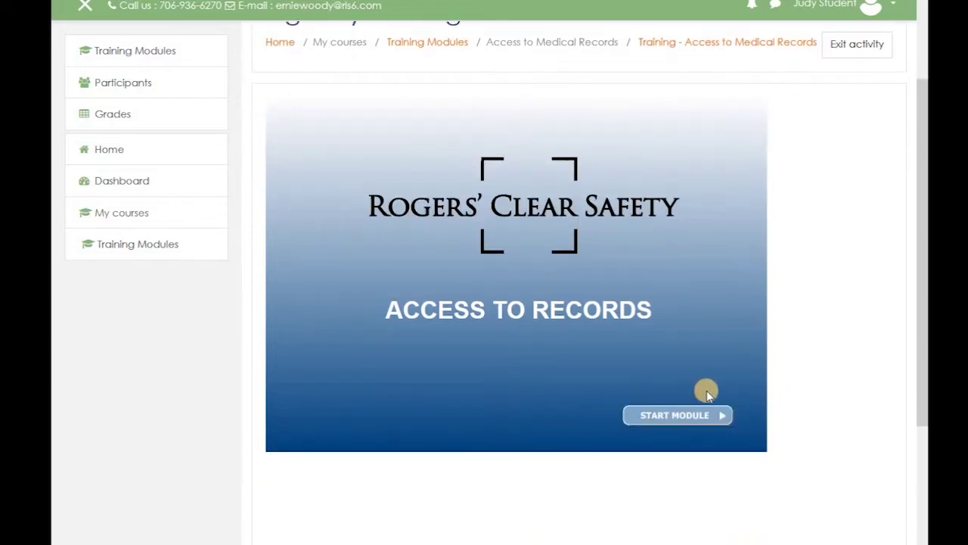
left_click(677, 416)
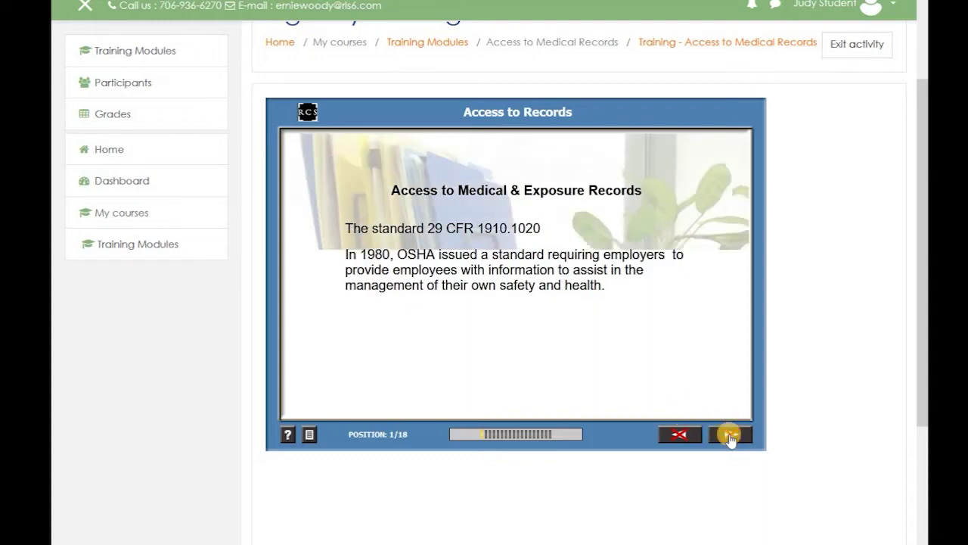
left_click(729, 436)
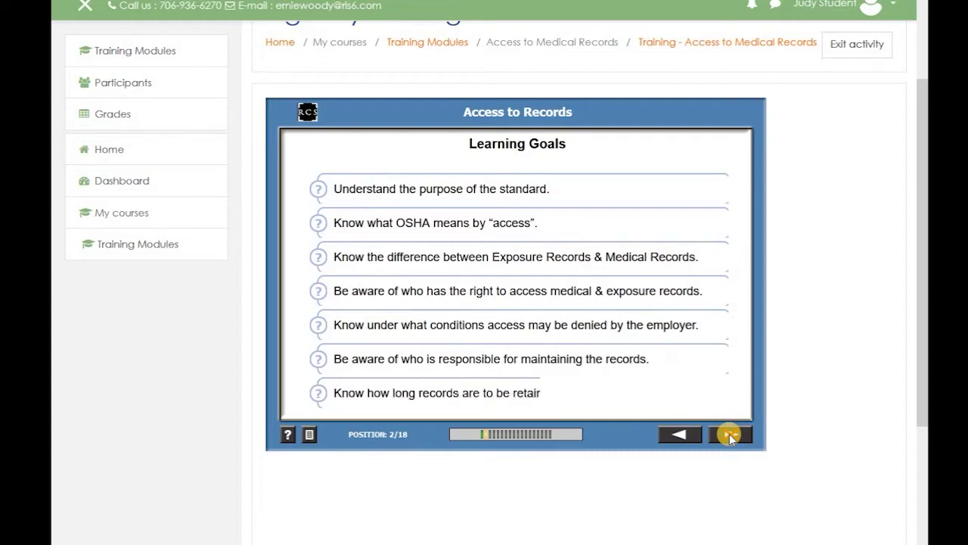
left_click(730, 435)
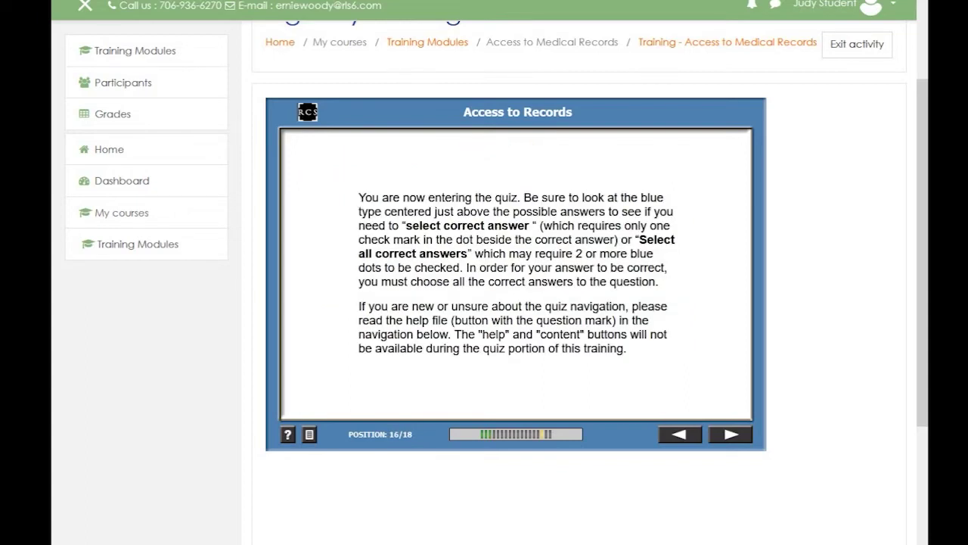
Answer question 1 with 'When you are first hired and at least annually' and continue through the quiz.
left_click(723, 433)
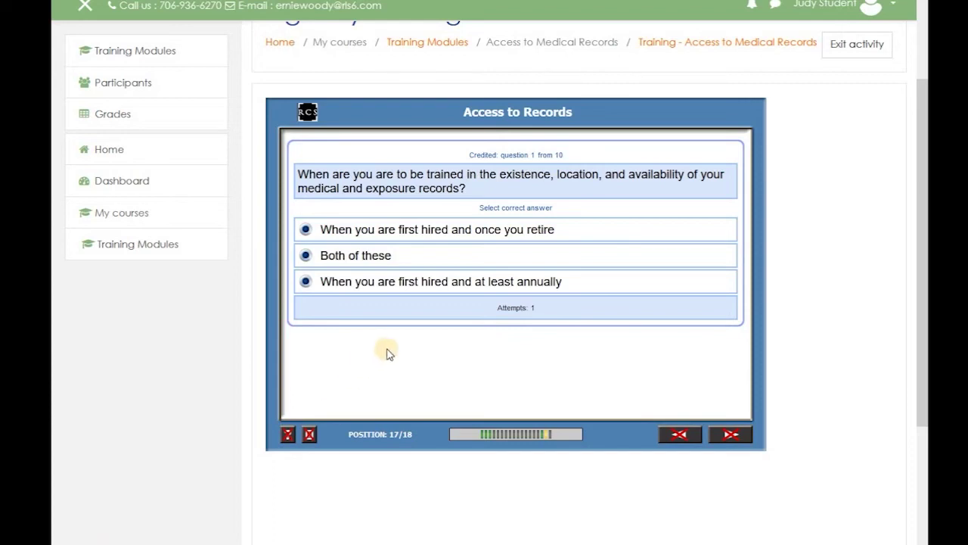
left_click(305, 283)
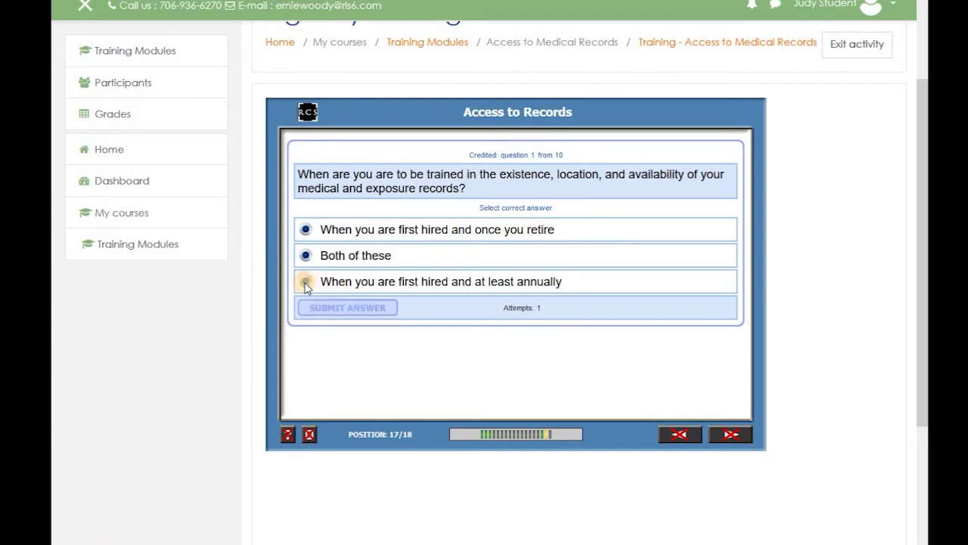
left_click(323, 310)
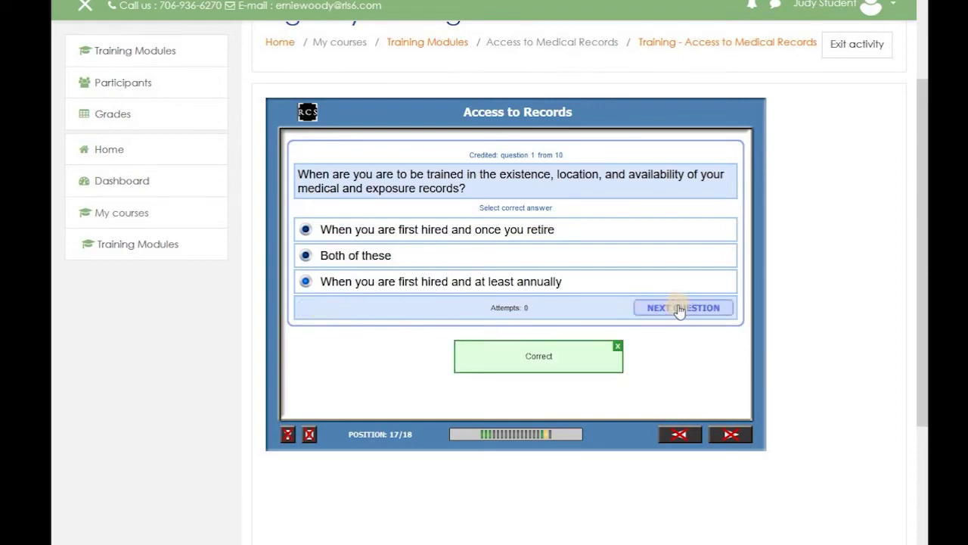
left_click(680, 310)
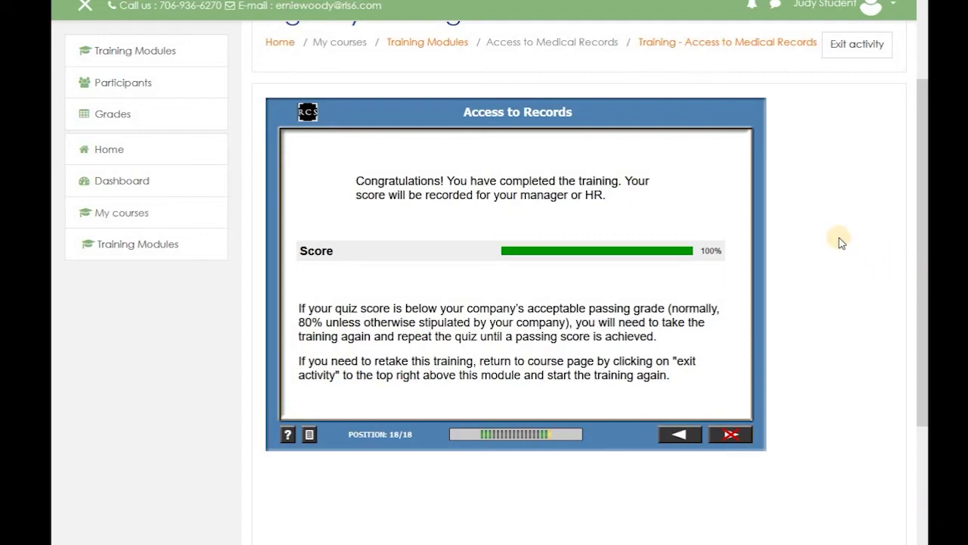
scroll(845, 219, "up", 2)
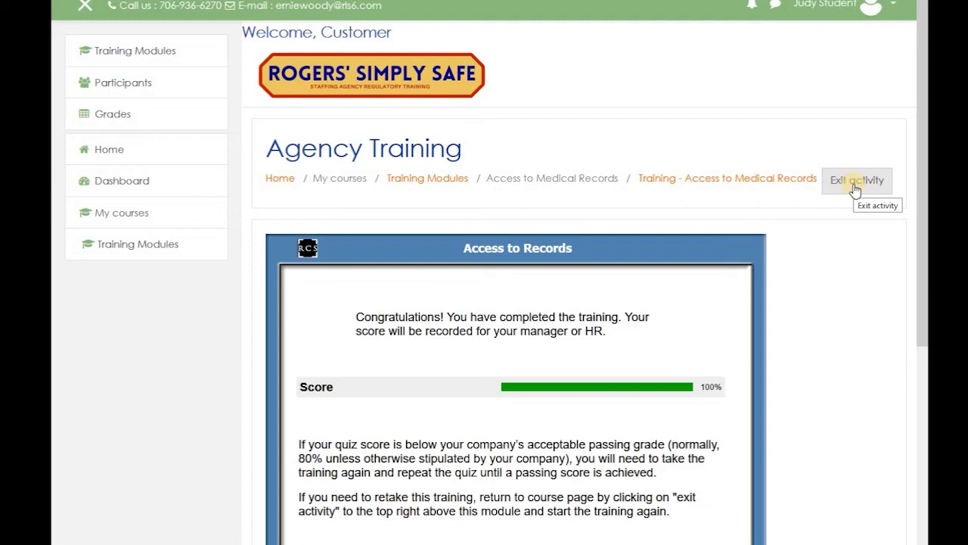
Exit the finished activity and open the Access To Medical Records Completion Certificate page.
left_click(855, 189)
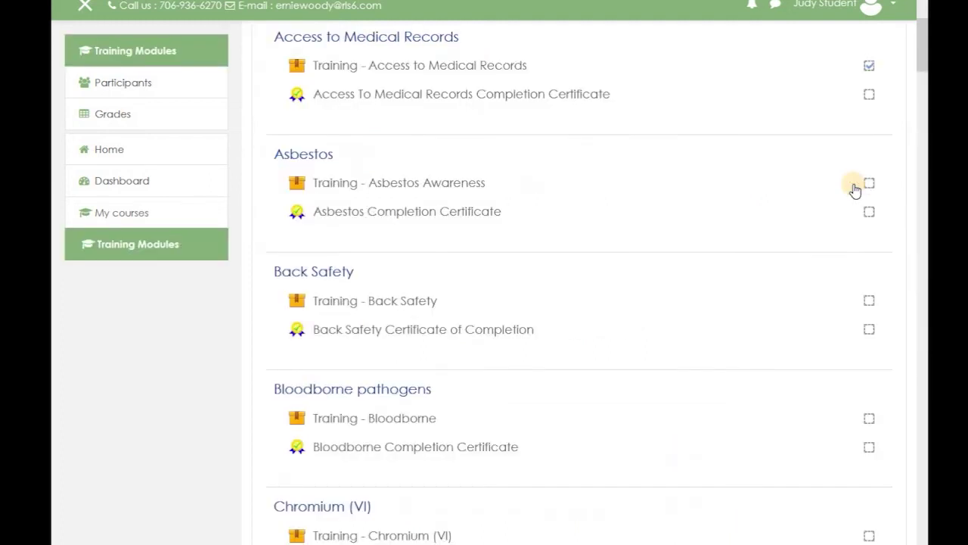
scroll(541, 210, "up", 2)
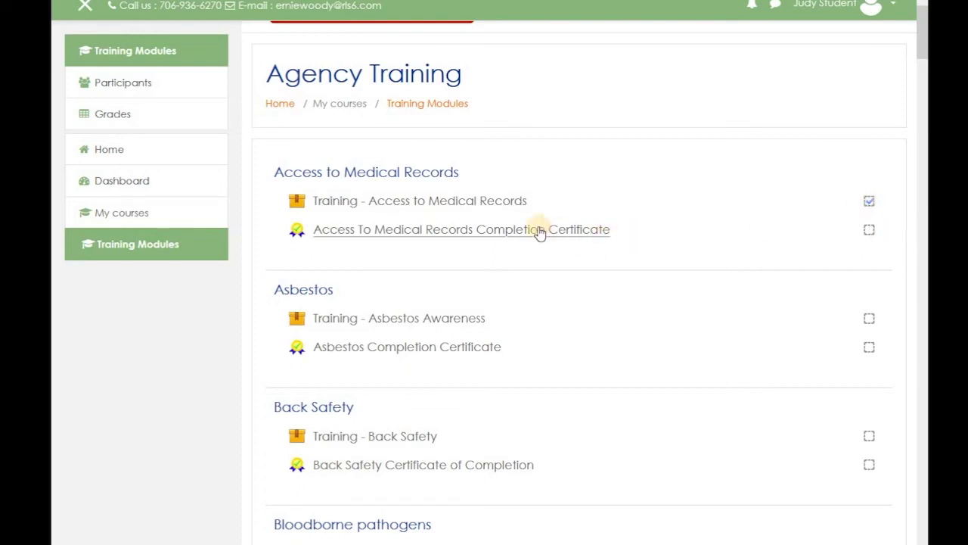
left_click(612, 227)
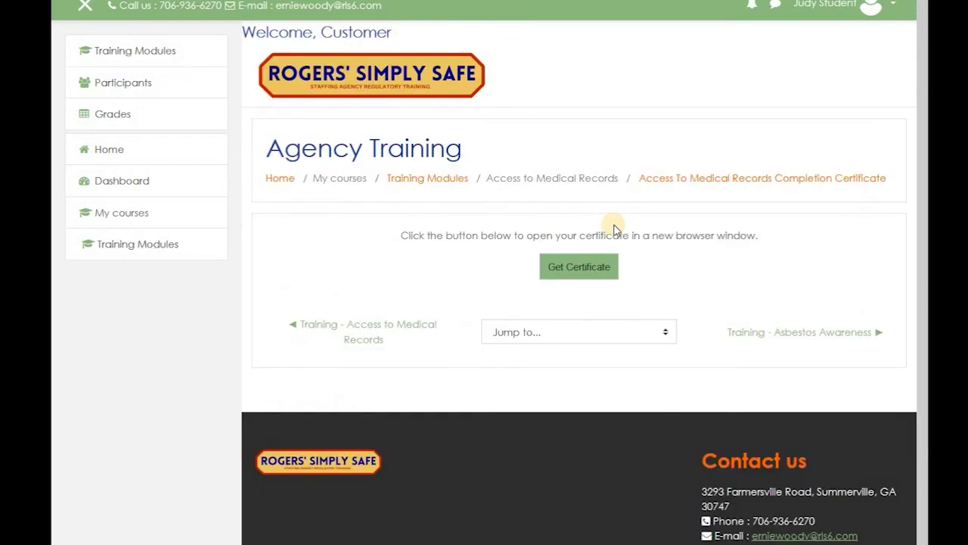
Generate and review the 100.00% completion certificate PDF, then close its window.
left_click(576, 273)
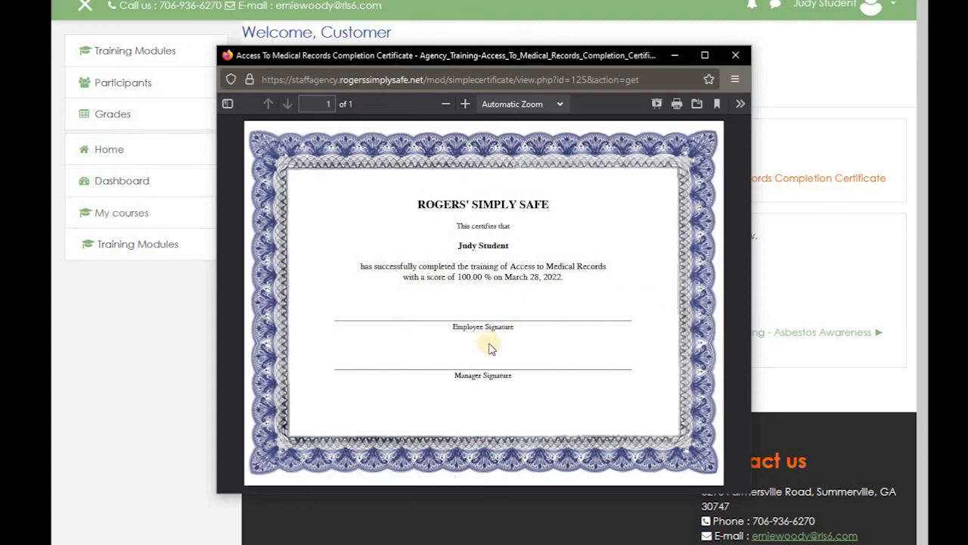
key("ctrl+w")
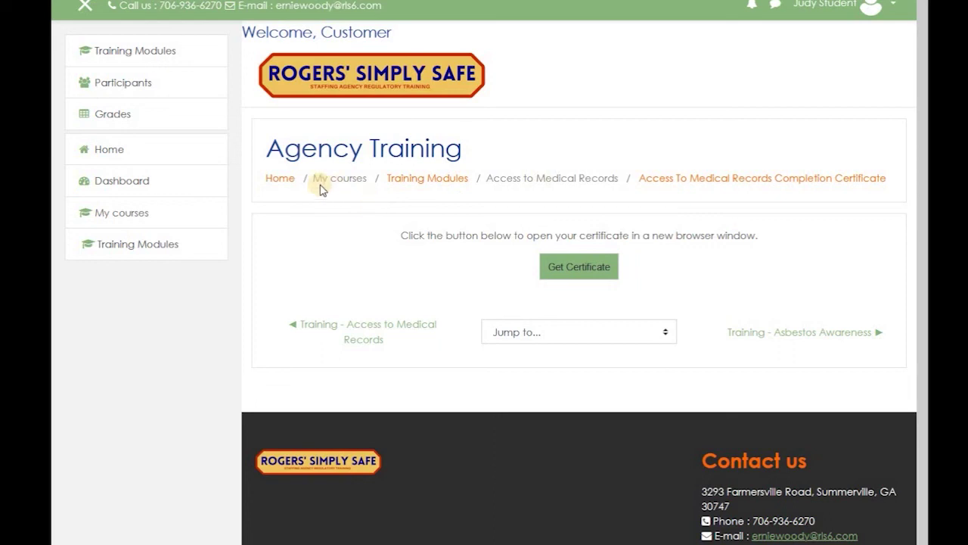
Go back Home and reopen Agency Training to see the certificate ticked complete.
left_click(272, 182)
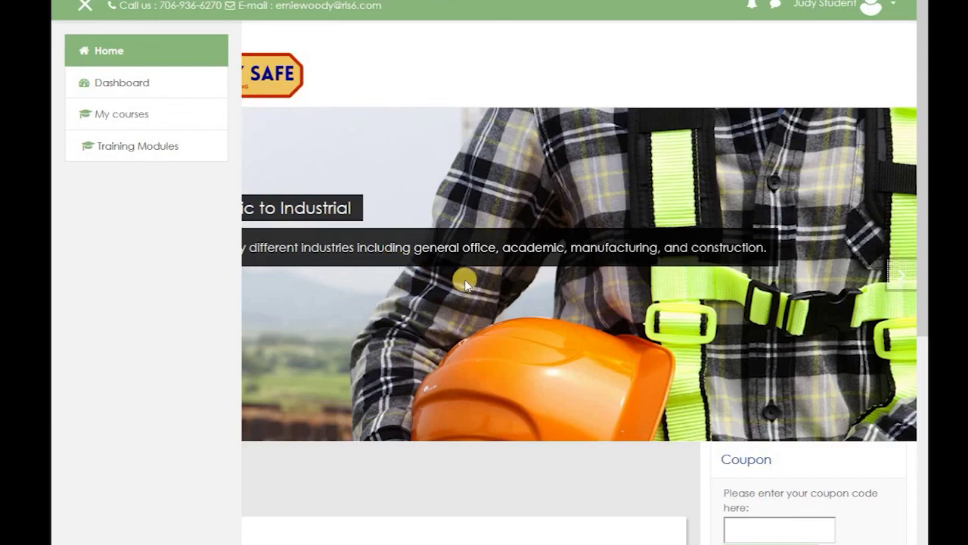
scroll(464, 280, "down", 2)
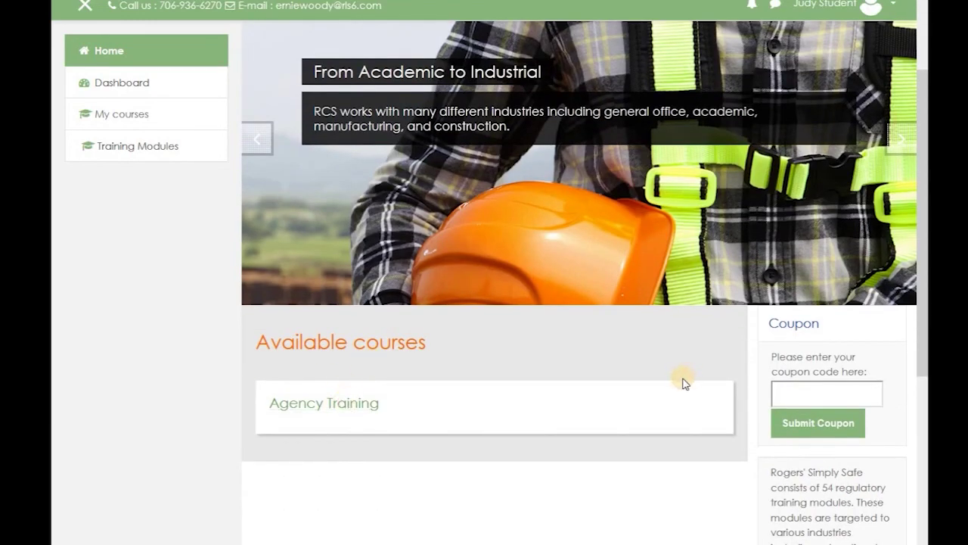
left_click(684, 382)
scroll(684, 383, "down", 4)
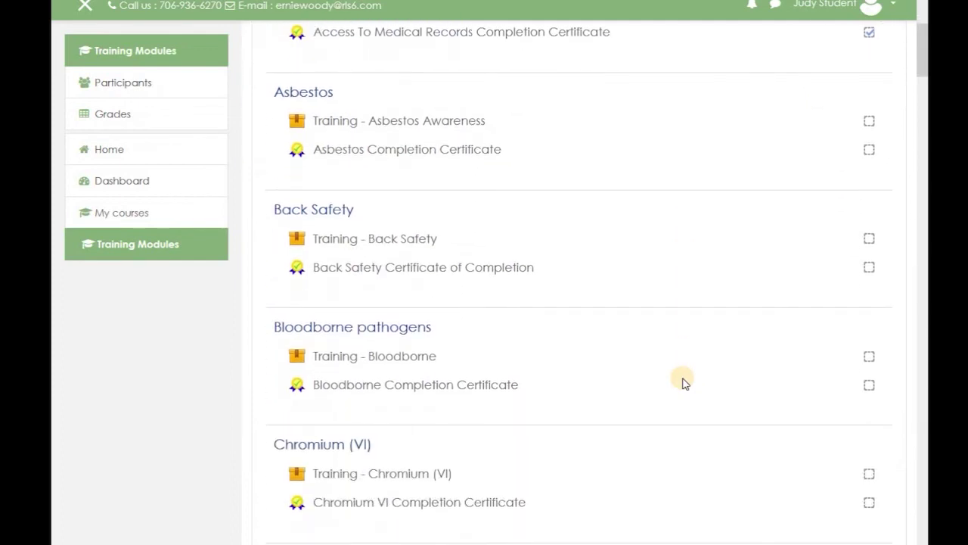